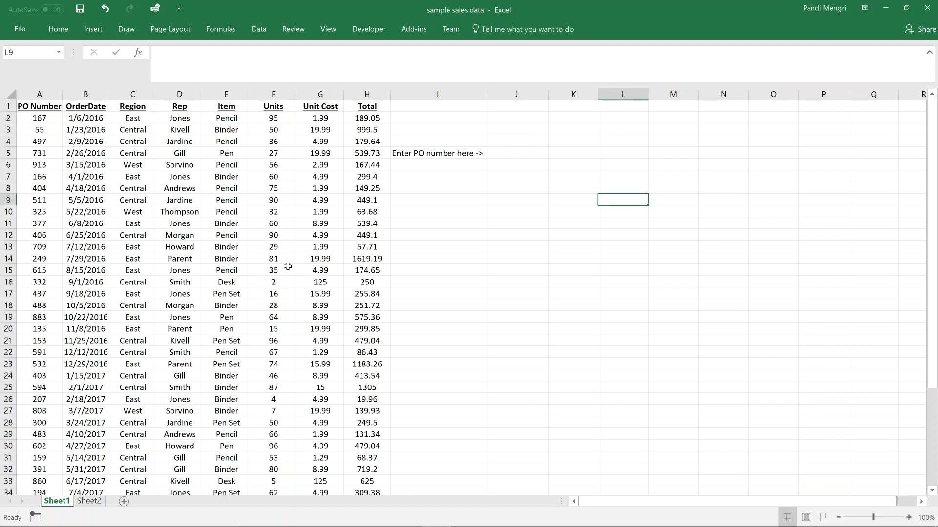
# Step: Start a VLOOKUP formula in K5 that uses J5 as the lookup value
pyautogui.click(518, 152)
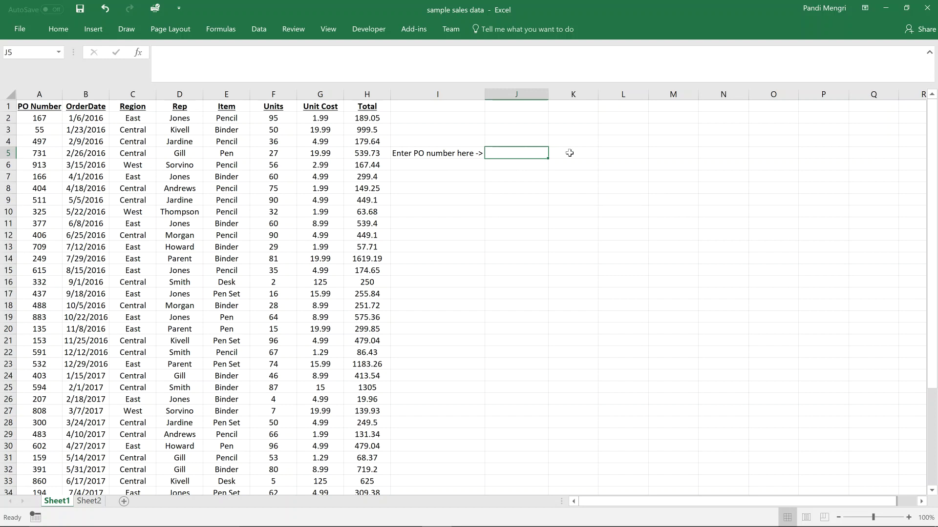
pyautogui.press('Right')
pyautogui.press('Right')
pyautogui.press('Right')
pyautogui.press('Left')
pyautogui.press('Left')
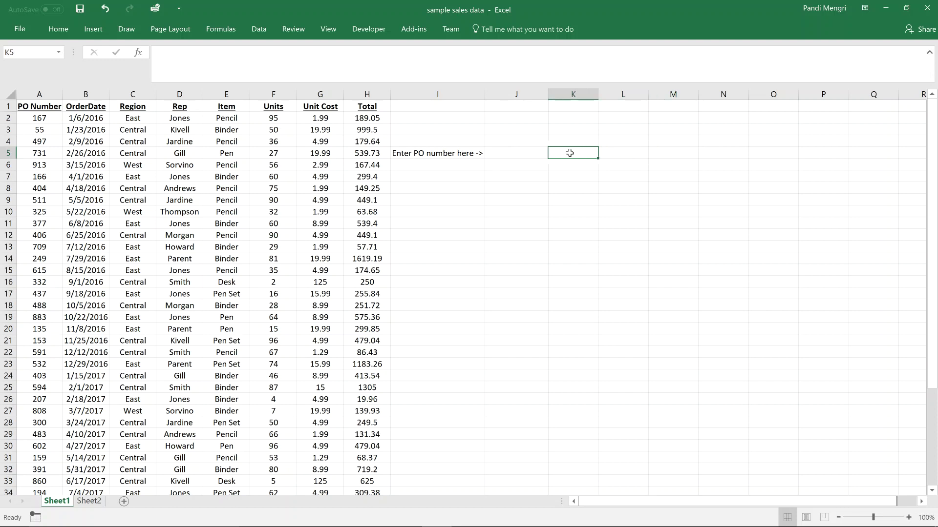
pyautogui.press('Left')
pyautogui.press('Right')
pyautogui.write('=vl')
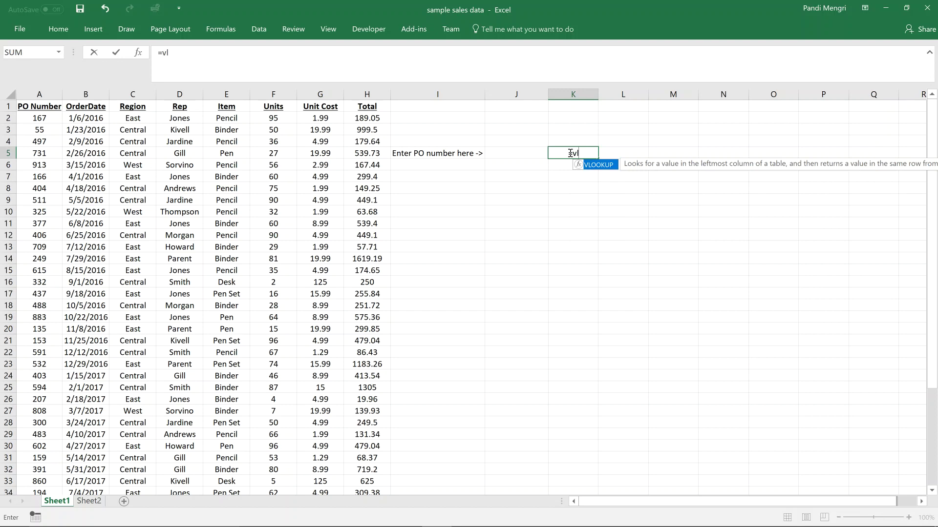
pyautogui.press('Tab')
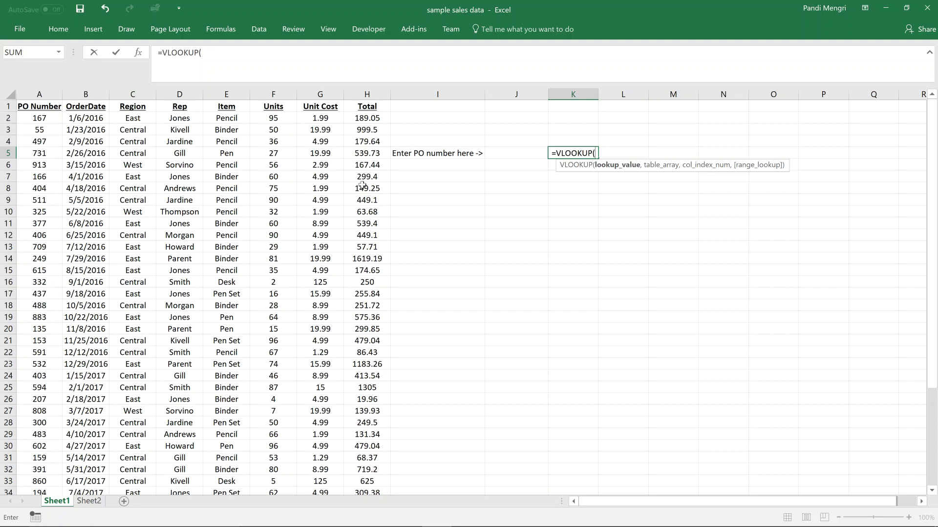
pyautogui.click(508, 154)
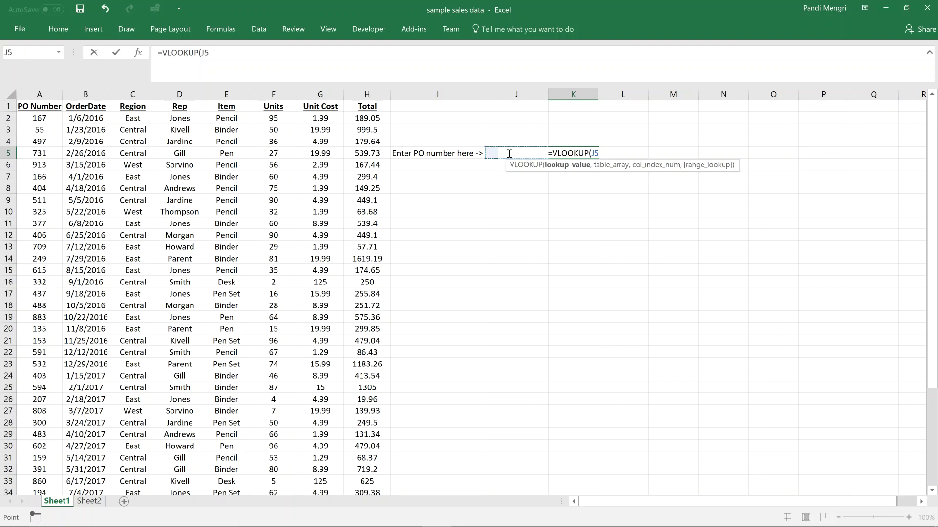
pyautogui.write(',')
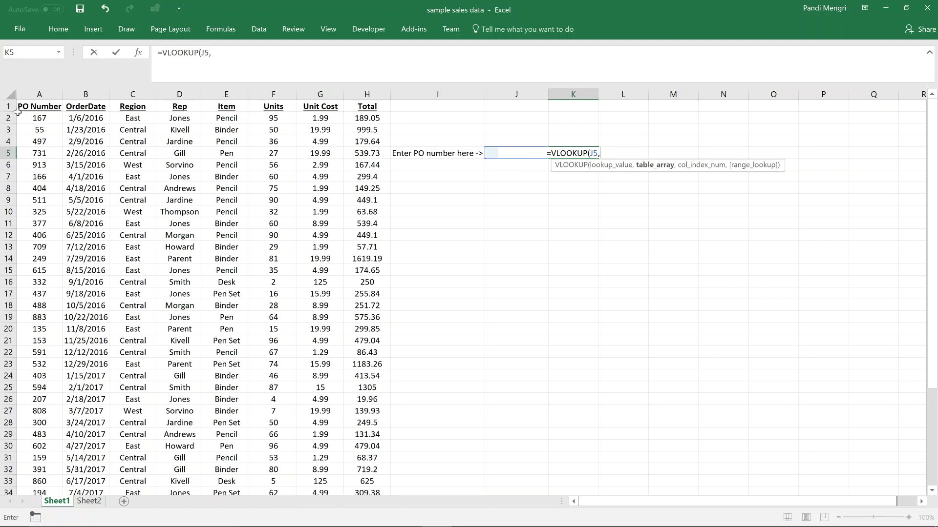
# Step: Give the VLOOKUP the data range A2:H44 as its table array
pyautogui.click(42, 119)
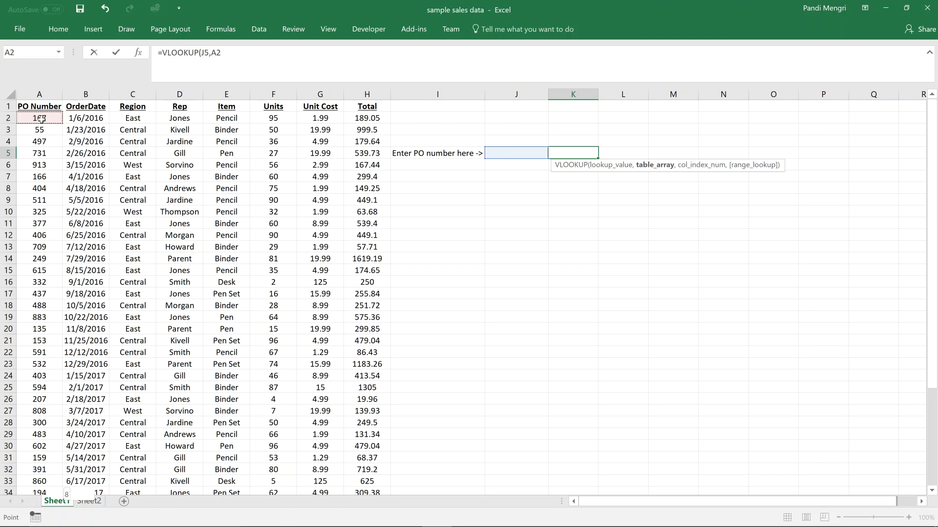
pyautogui.hotkey('ctrl', 'shift', 'Down')
pyautogui.hotkey('ctrl', 'shift', 'Right')
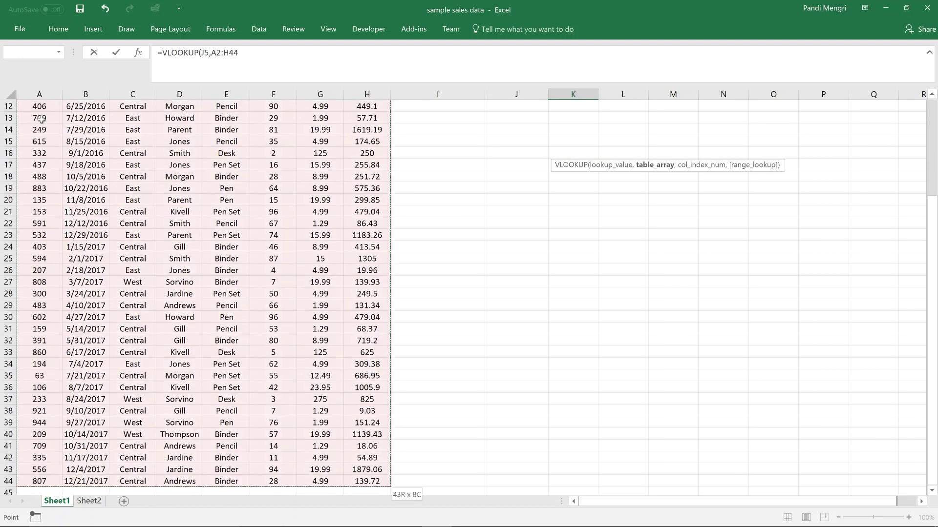
pyautogui.write(',')
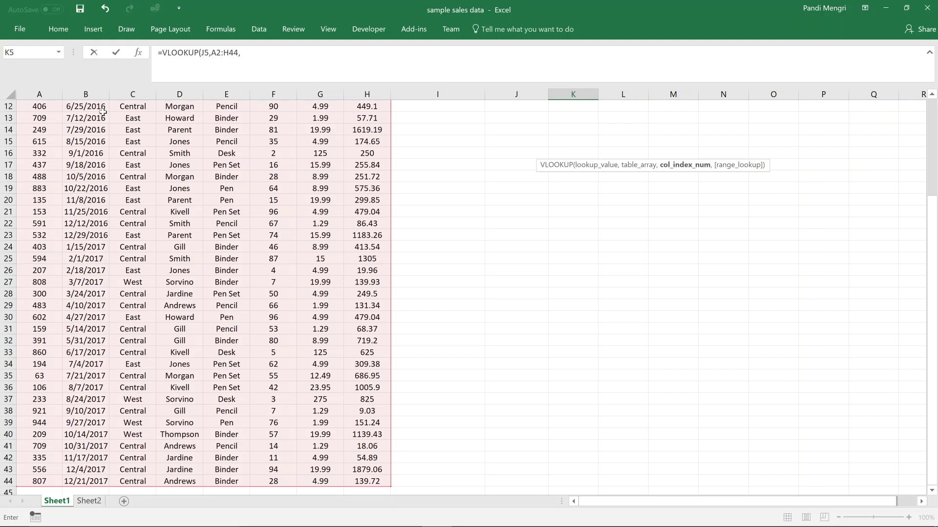
# Step: Complete the VLOOKUP with column index 2 and FALSE for an exact match, and enter the formula
pyautogui.moveTo(929, 220); pyautogui.dragTo(929, 124)
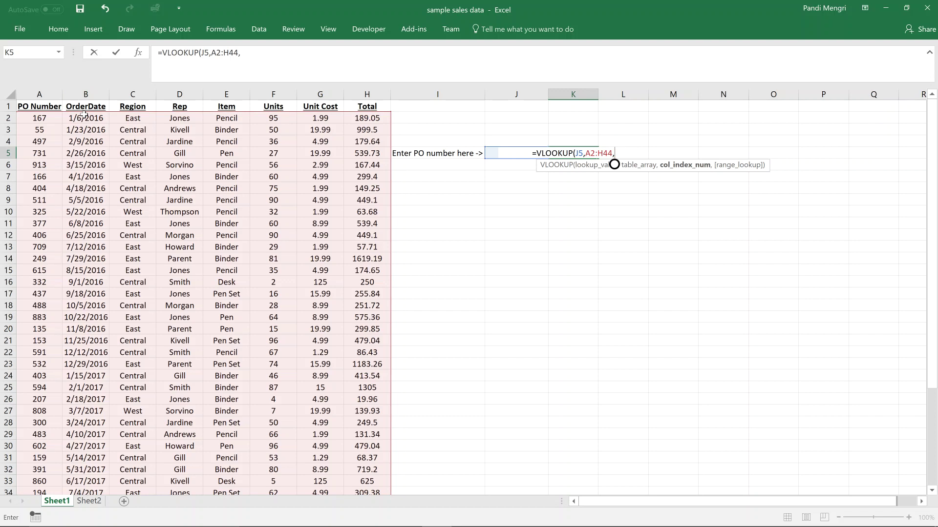
pyautogui.write('2')
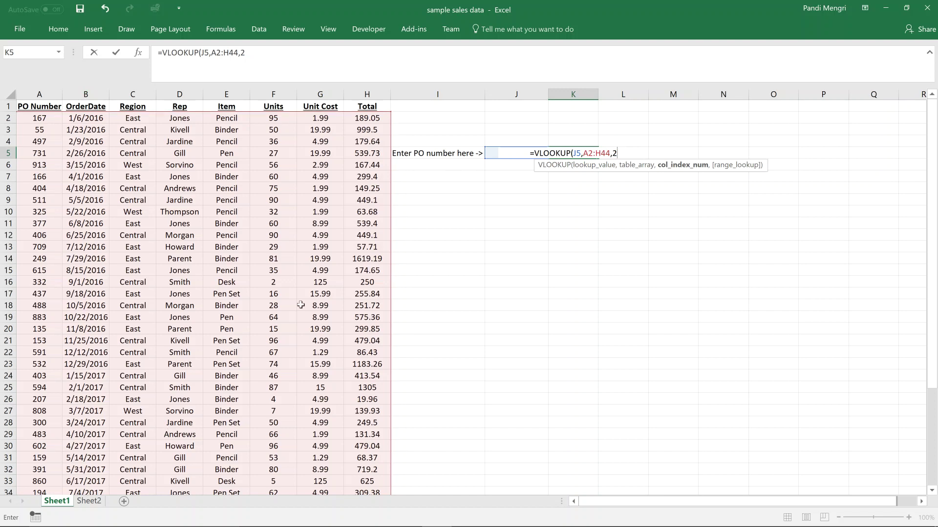
pyautogui.write(',')
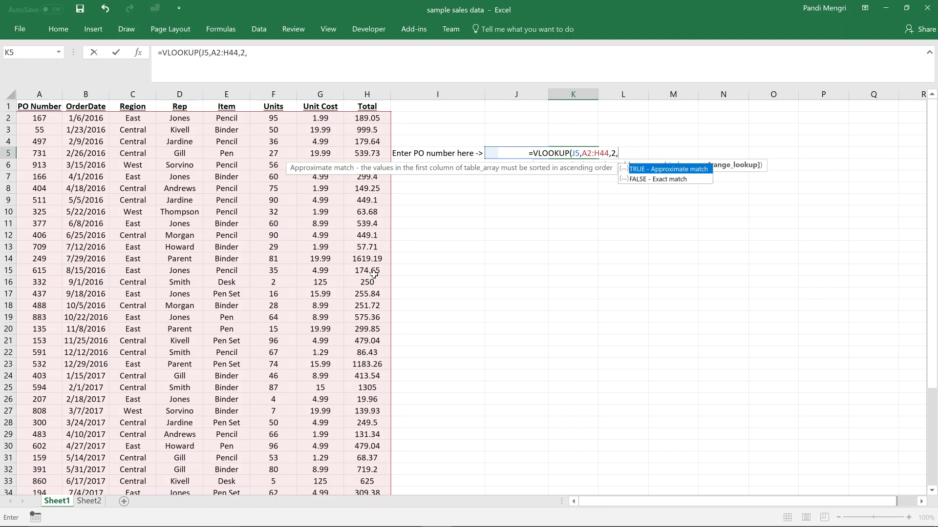
pyautogui.press('Down')
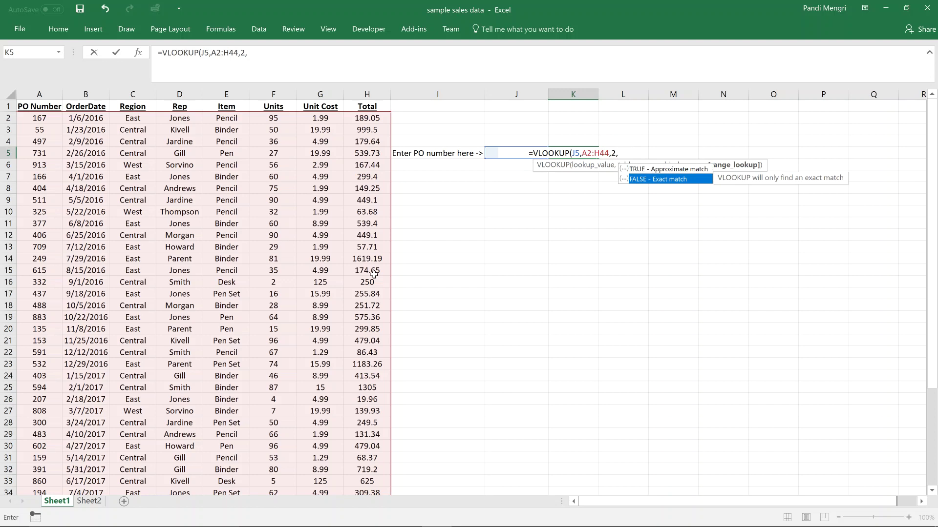
pyautogui.press('Tab')
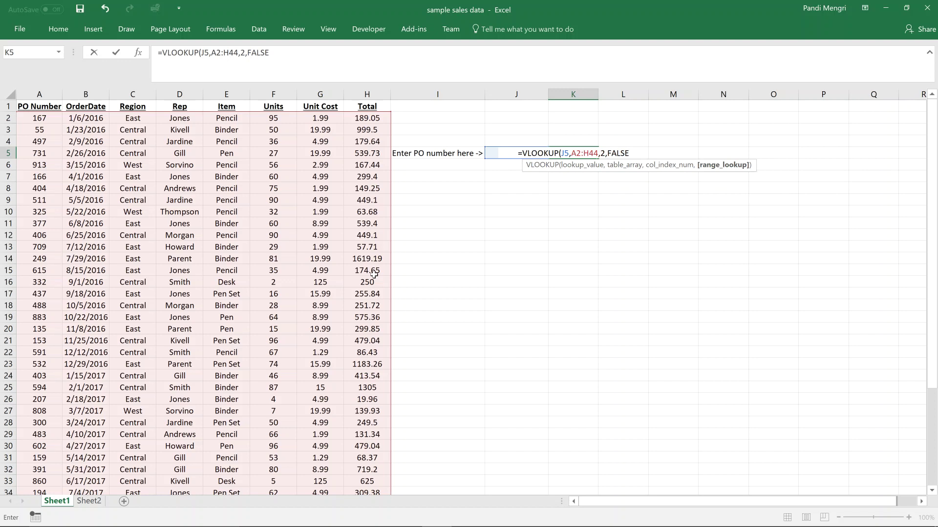
pyautogui.write(')')
pyautogui.press('Return')
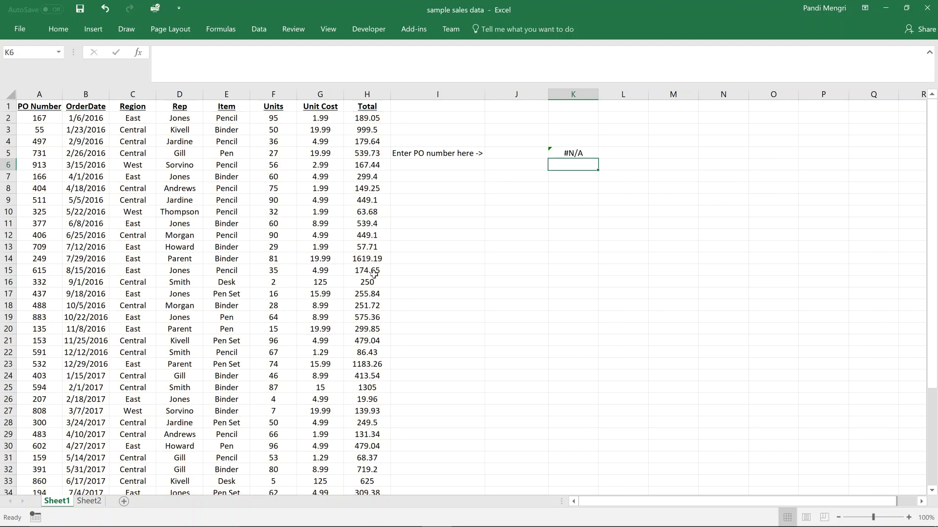
# Step: Enter the PO number from row 8 of the sales table into J5 to test the lookup
pyautogui.press('Up')
pyautogui.press('Left')
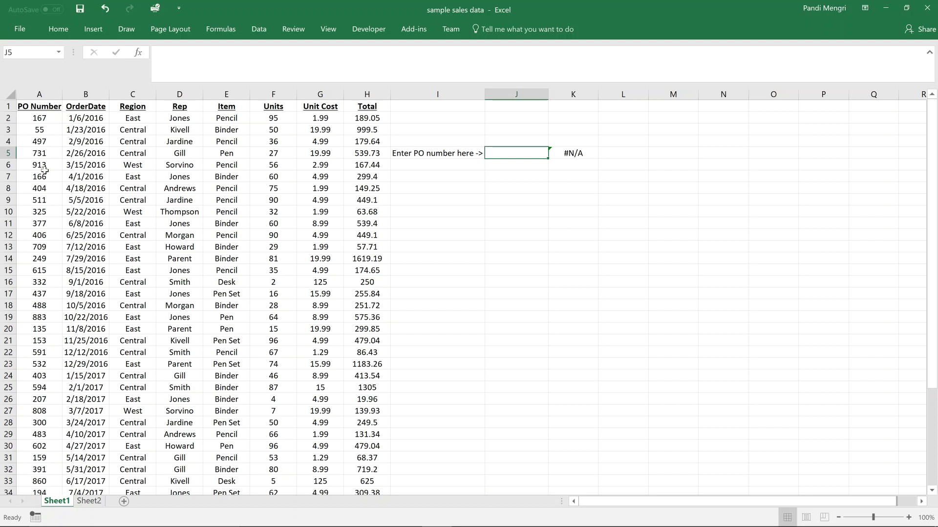
pyautogui.write('404')
pyautogui.press('Return')
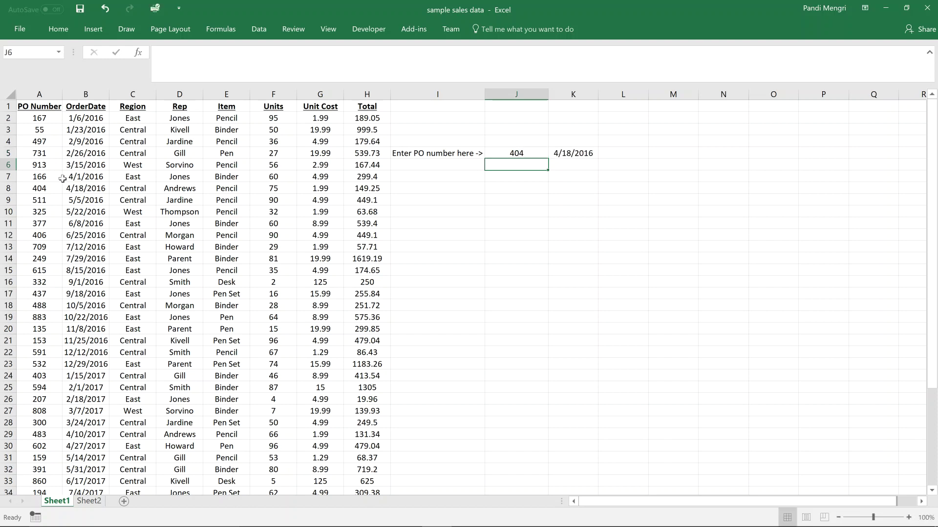
# Step: Compare the date returned in K5 with the order date in B8, and check the formula in K5
pyautogui.click(573, 149)
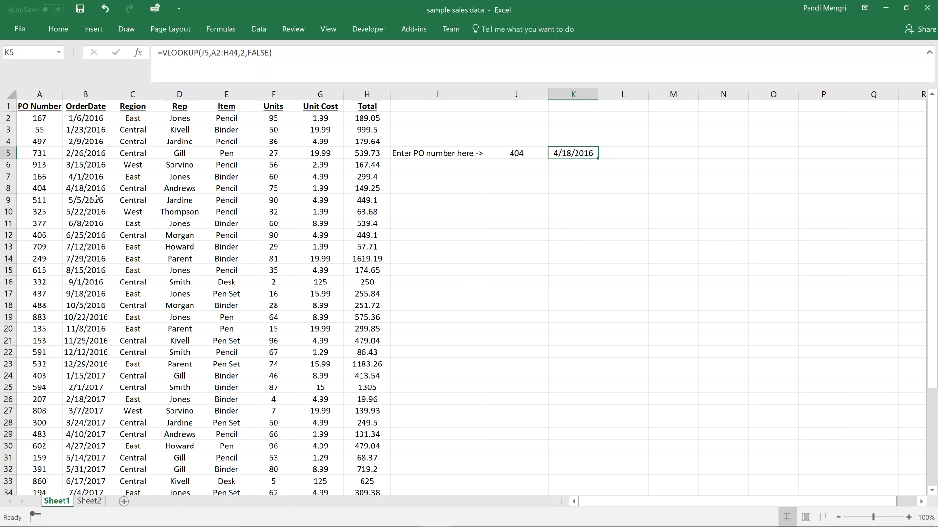
pyautogui.keyDown('ctrl'); pyautogui.click(92, 191); pyautogui.keyUp('ctrl')
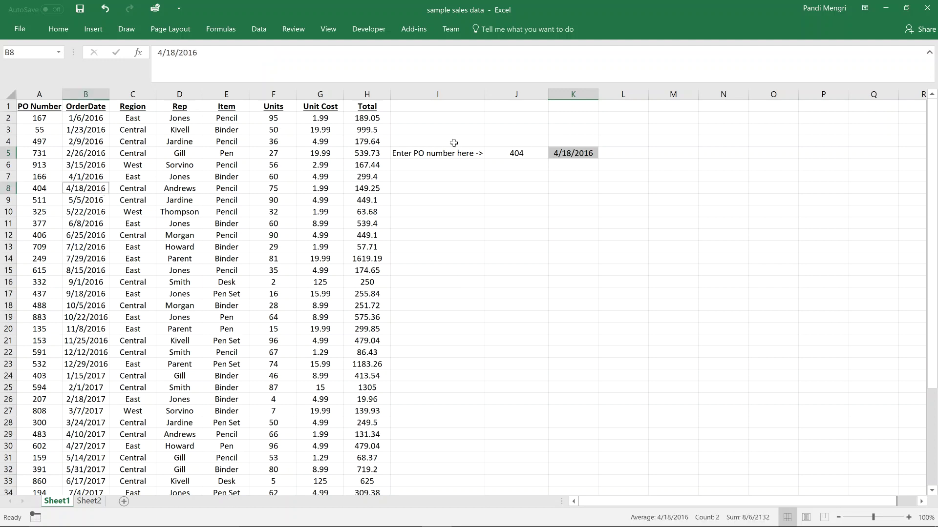
pyautogui.click(591, 167)
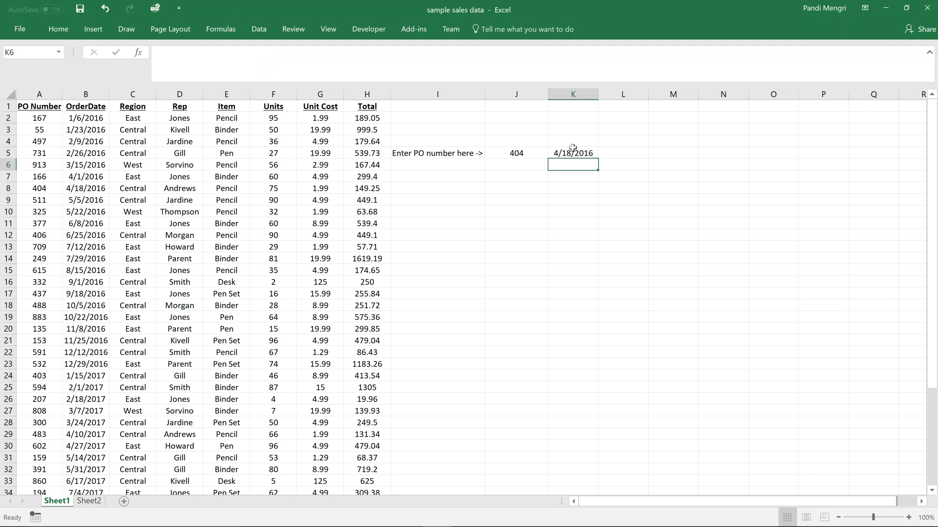
pyautogui.click(573, 150)
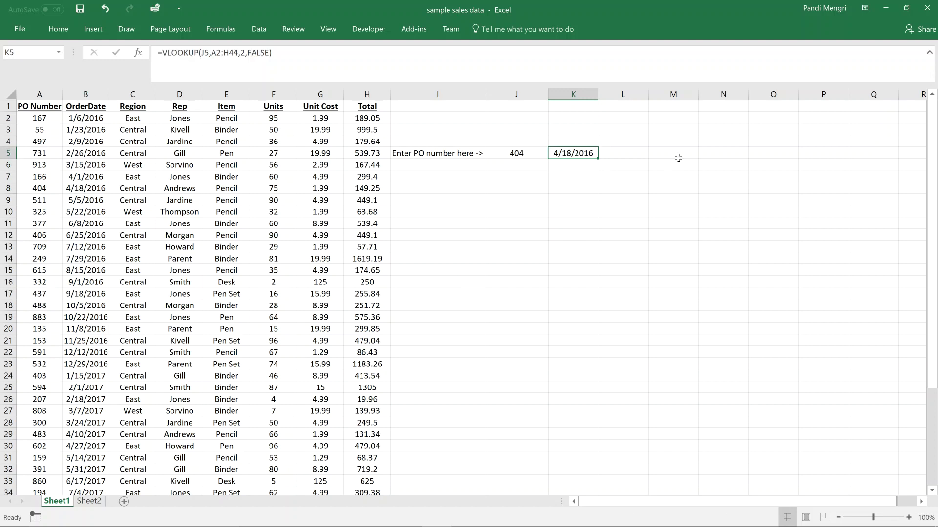
pyautogui.press('Right')
pyautogui.press('Right')
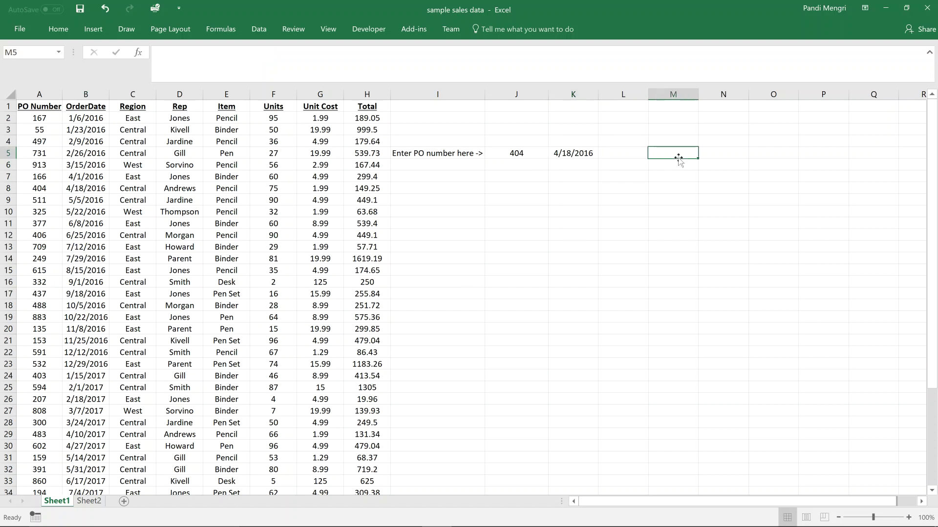
pyautogui.press('Left')
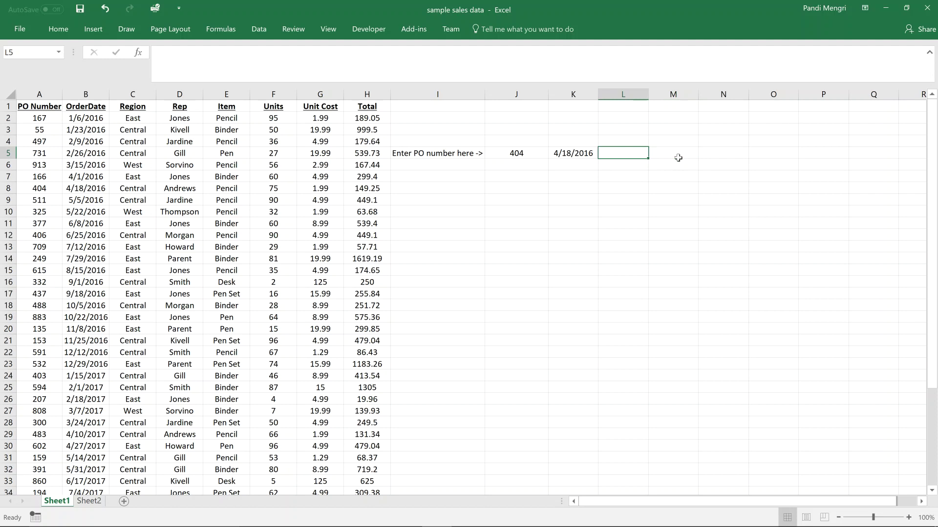
pyautogui.press('Left')
pyautogui.press('Right')
pyautogui.press('Right')
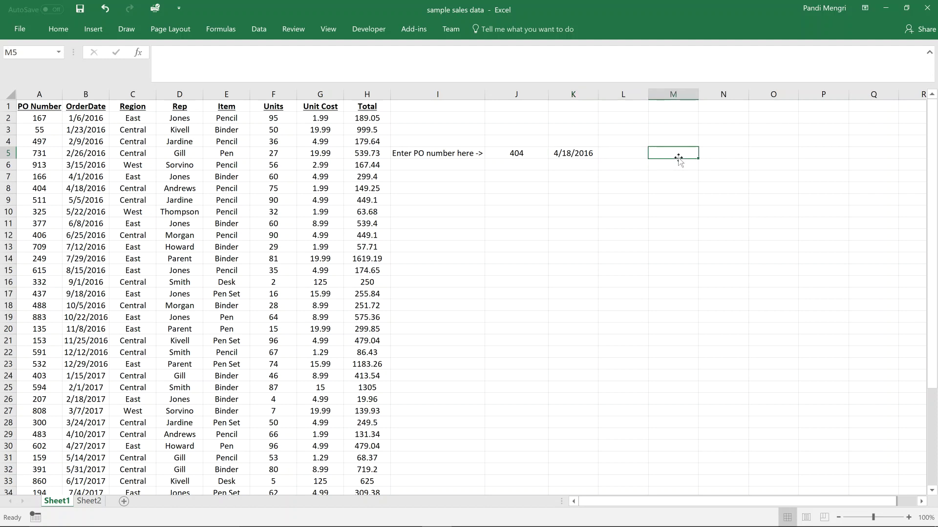
pyautogui.press('Left')
pyautogui.press('Left')
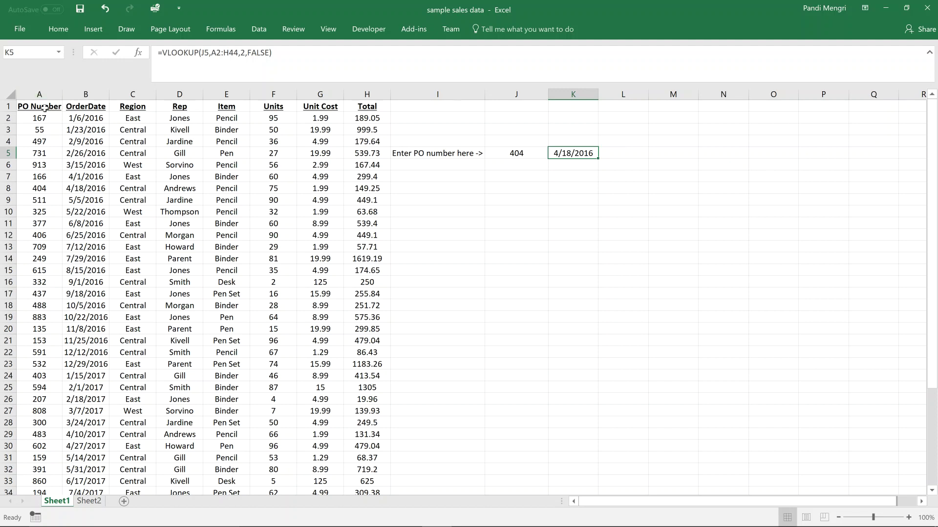
# Step: Copy the table headers from A1:H1 to the row above the lookup, starting at J4
pyautogui.moveTo(55, 106); pyautogui.dragTo(367, 104)
pyautogui.hotkey('ctrl', 'c')
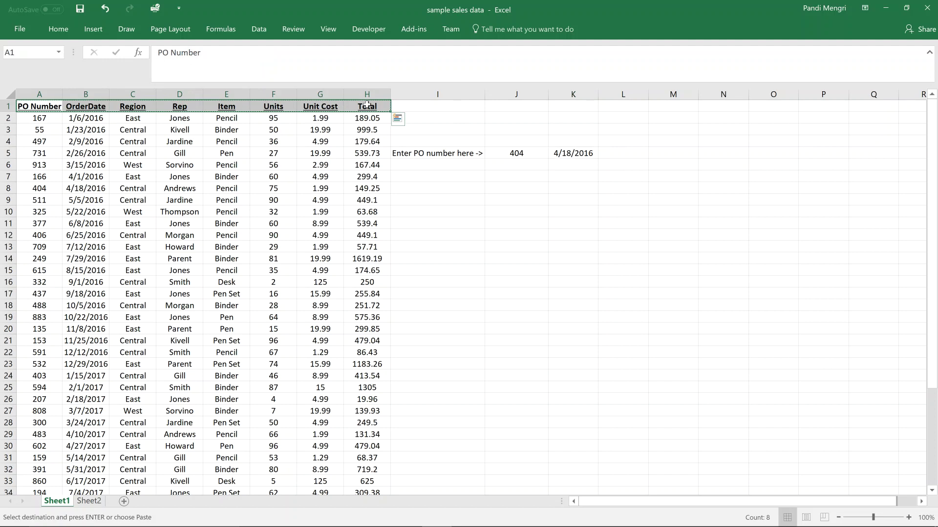
pyautogui.click(531, 142)
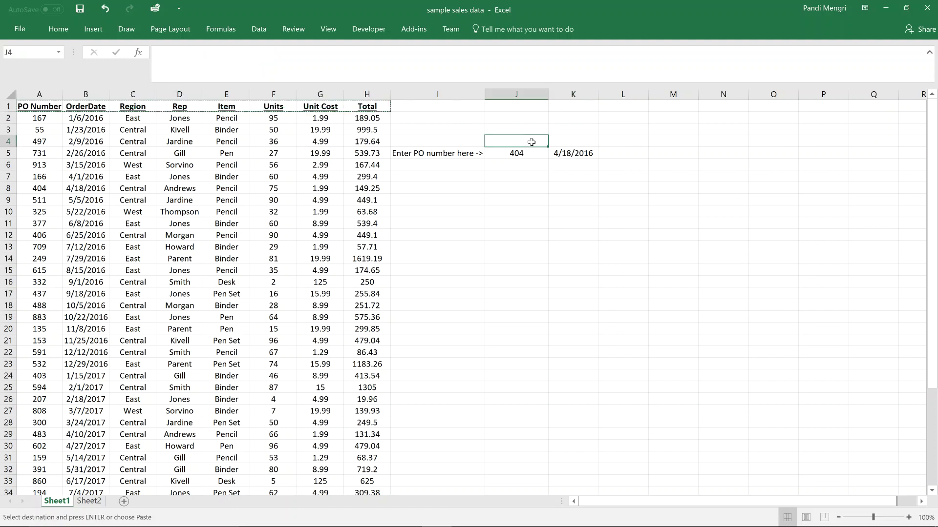
pyautogui.hotkey('ctrl', 'v')
# Step: Number the copied headers 1 to 8 in J3:Q3, entering the first numbers and filling the series across
pyautogui.click(531, 131)
pyautogui.write('1')
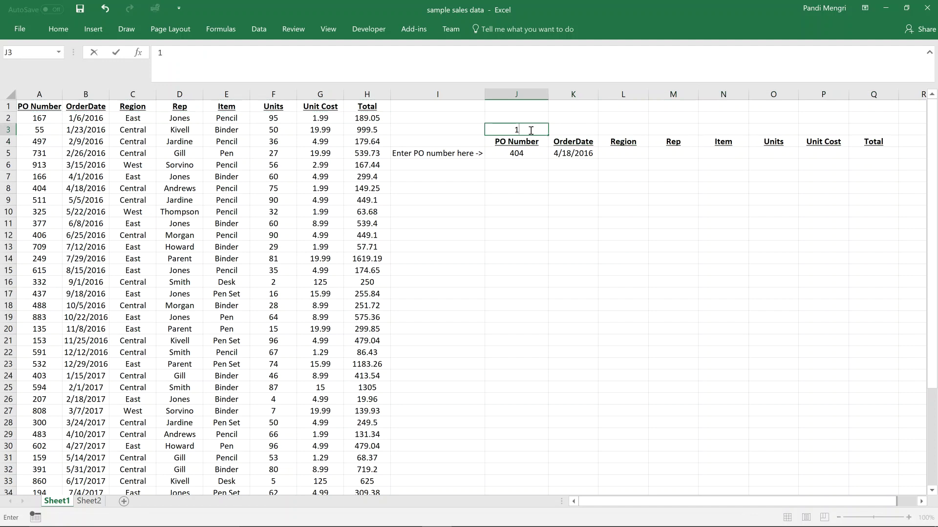
pyautogui.press('Right')
pyautogui.write('2')
pyautogui.press('Return')
pyautogui.press('Right')
pyautogui.write('3')
pyautogui.press('Return')
pyautogui.moveTo(530, 130); pyautogui.dragTo(886, 128)
pyautogui.click(577, 176)
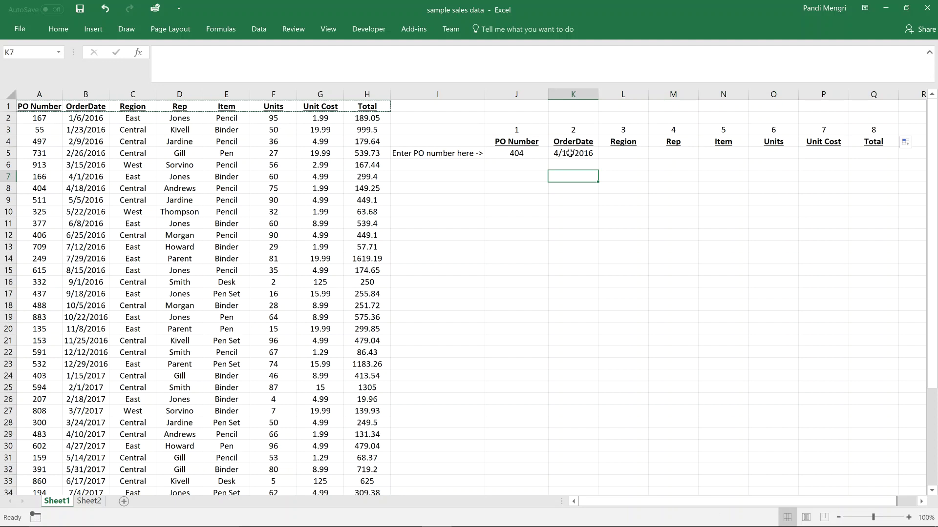
pyautogui.press('Escape')
# Step: Make the lookup value and table array in K5's VLOOKUP absolute, as $J$5 and $A$2:$H$44
pyautogui.doubleClick(570, 153)
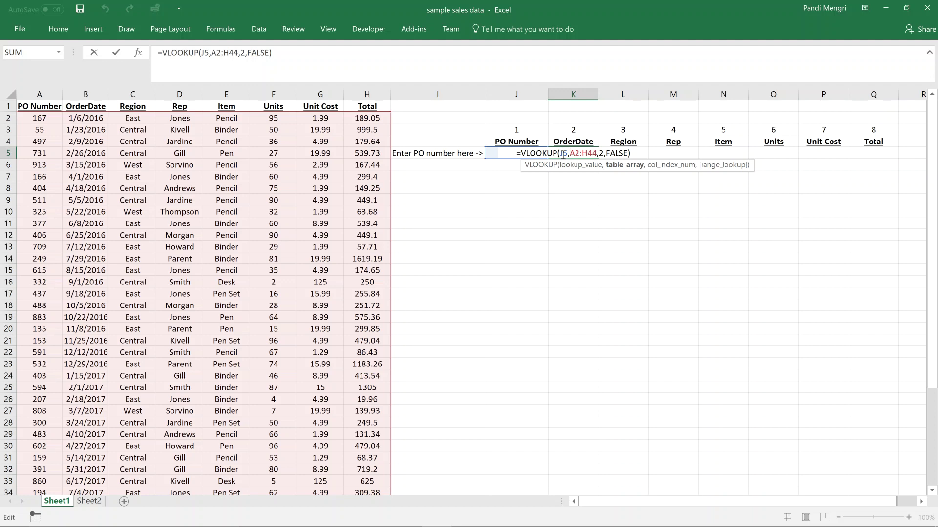
pyautogui.click(562, 155)
pyautogui.press('F4')
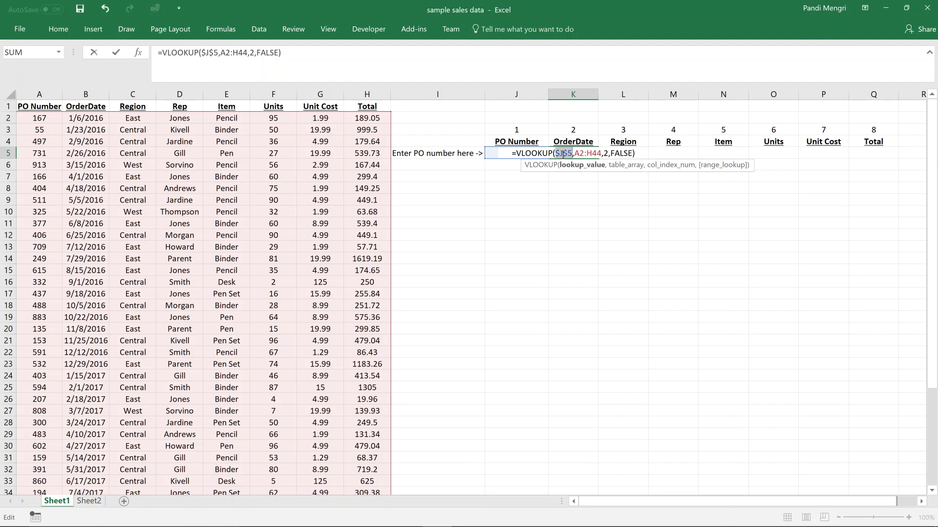
pyautogui.moveTo(574, 153); pyautogui.dragTo(600, 154)
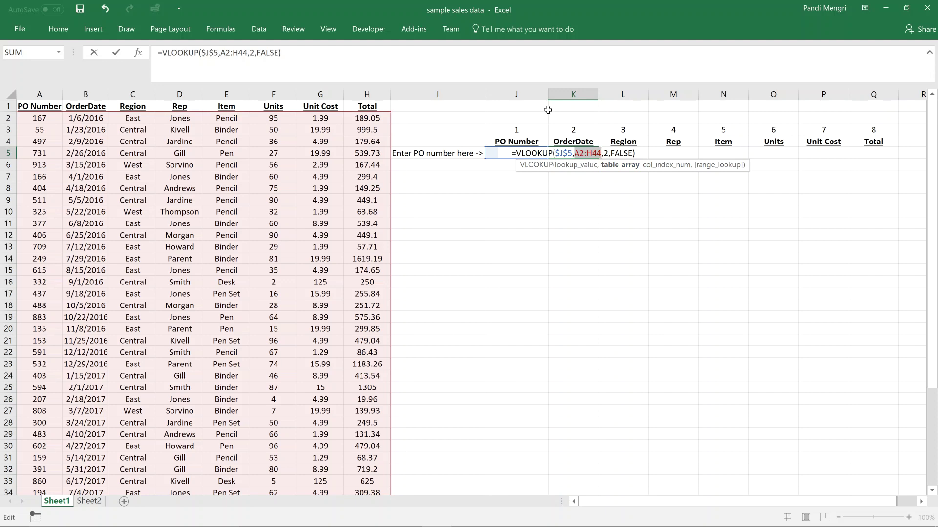
pyautogui.press('F4')
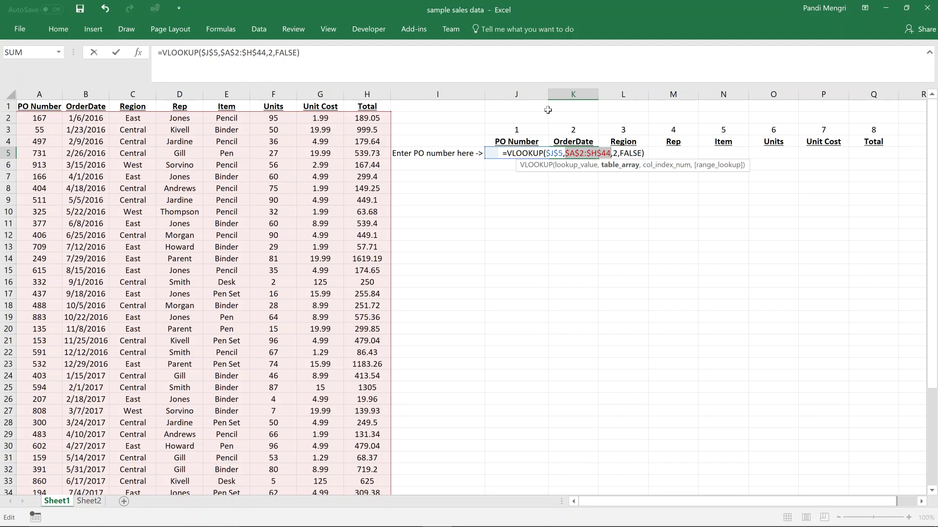
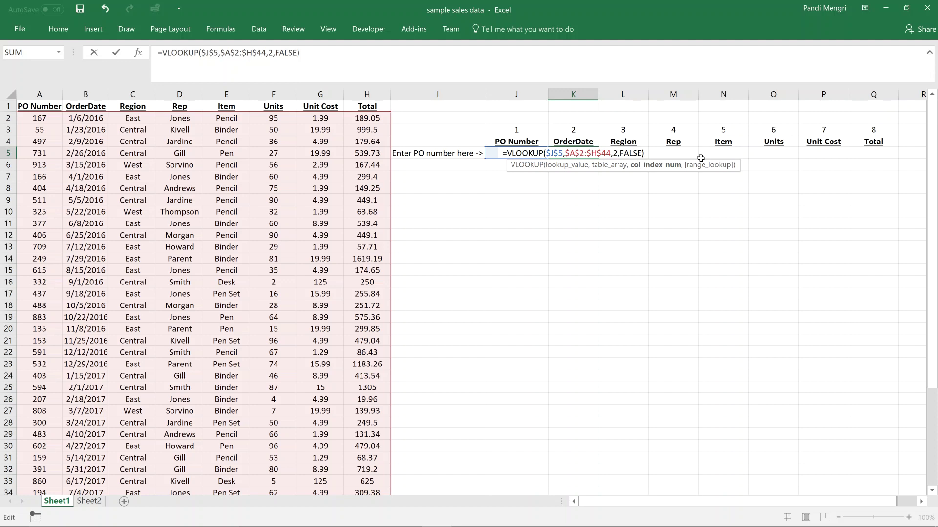
# Step: Replace the column index in K5's VLOOKUP with the row-locked reference K$3 and commit the formula
pyautogui.press('BackSpace')
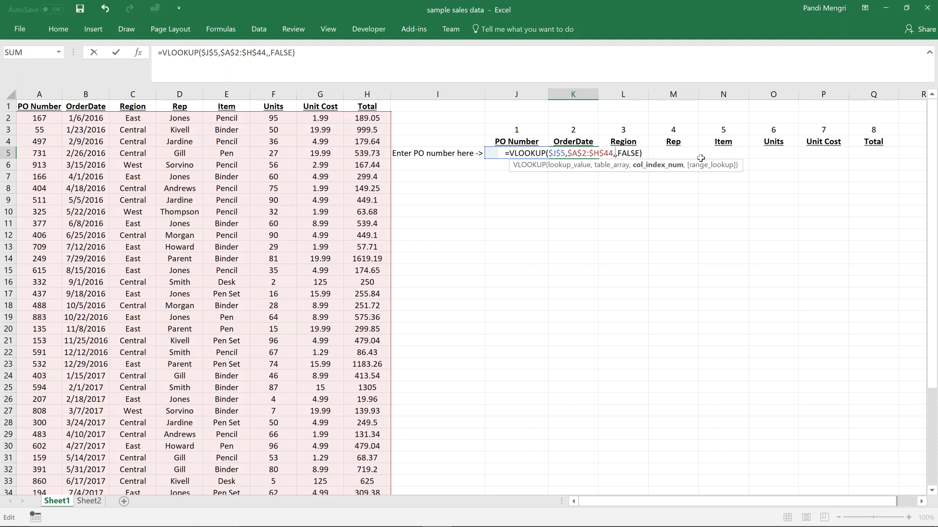
pyautogui.click(574, 131)
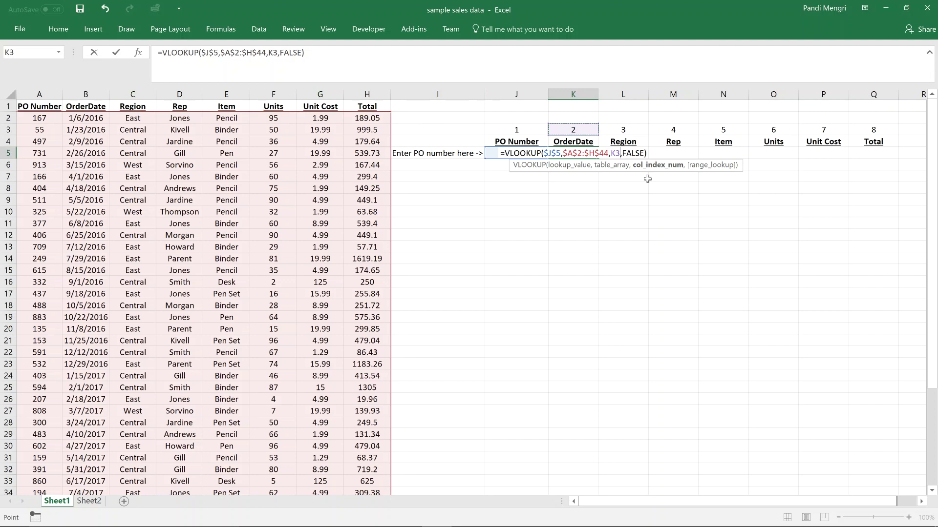
pyautogui.click(617, 155)
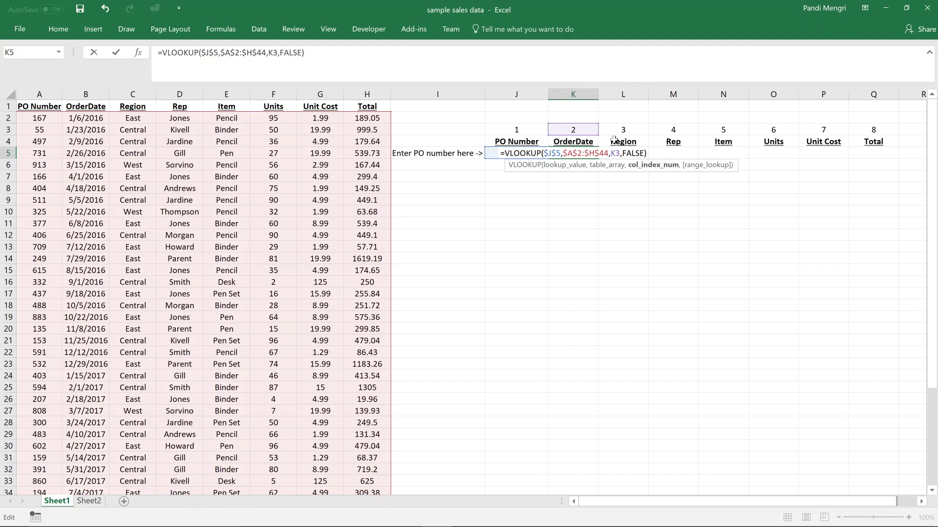
pyautogui.press('F4')
pyautogui.press('F4')
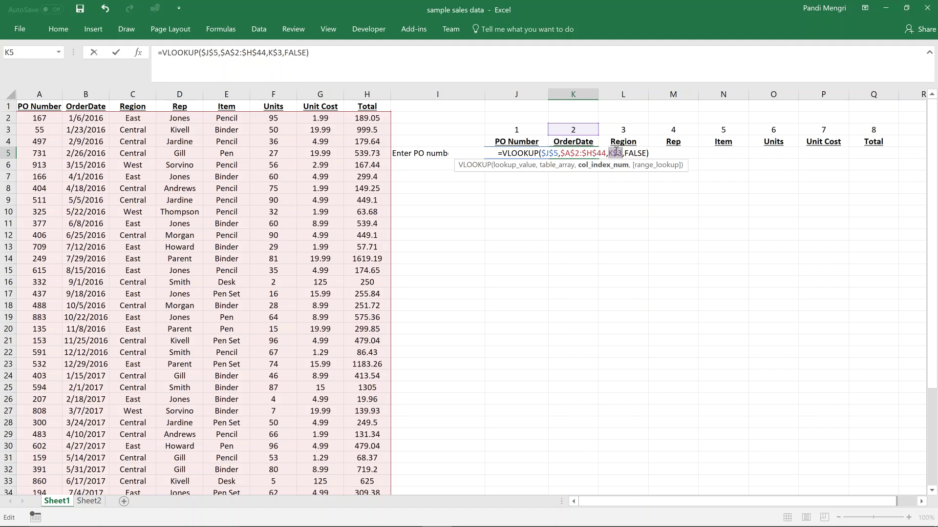
pyautogui.click(640, 154)
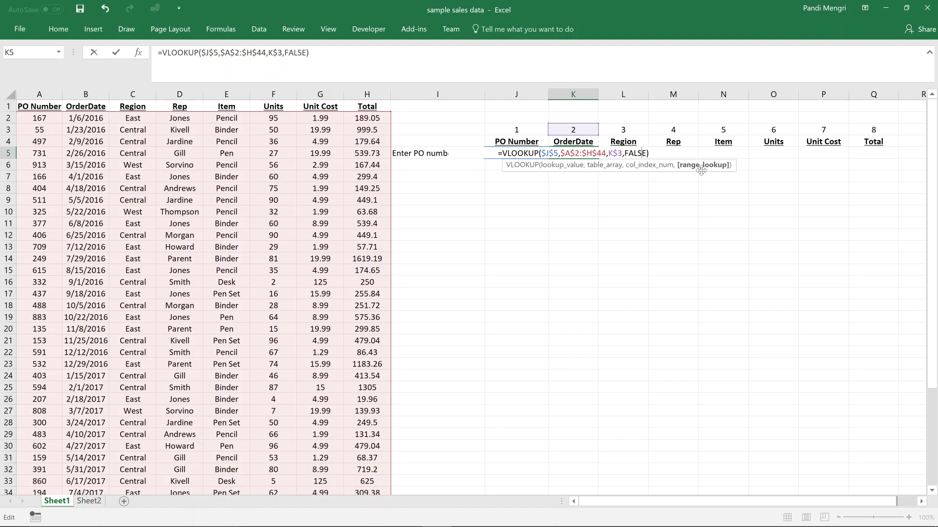
pyautogui.press('Return')
# Step: Check K5's date against the order date in B8, and fill K5's VLOOKUP across to Q5
pyautogui.click(581, 154)
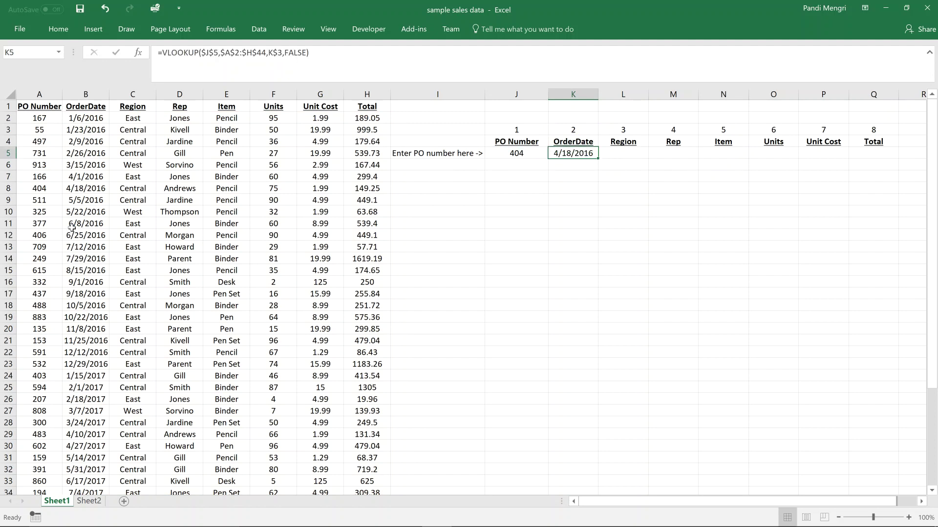
pyautogui.keyDown('ctrl'); pyautogui.click(86, 189); pyautogui.keyUp('ctrl')
pyautogui.click(584, 154)
pyautogui.moveTo(597, 158); pyautogui.dragTo(886, 153)
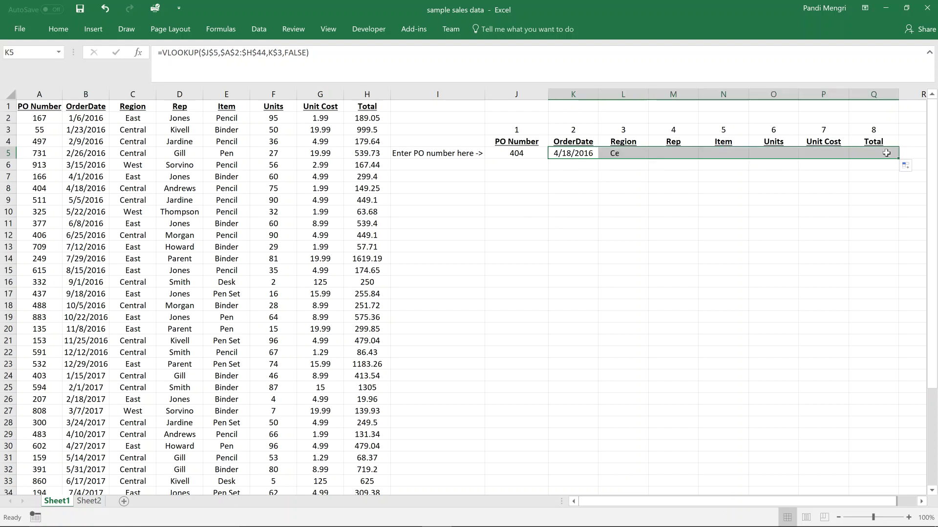
pyautogui.click(674, 221)
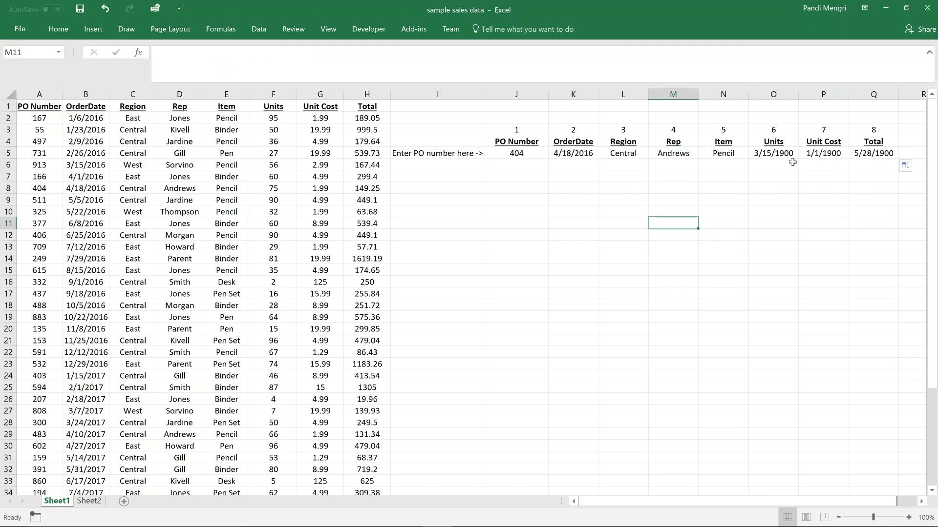
# Step: Set the number format of the Units, Unit Cost and Total results in O5:Q5 to General
pyautogui.moveTo(773, 153); pyautogui.dragTo(874, 153)
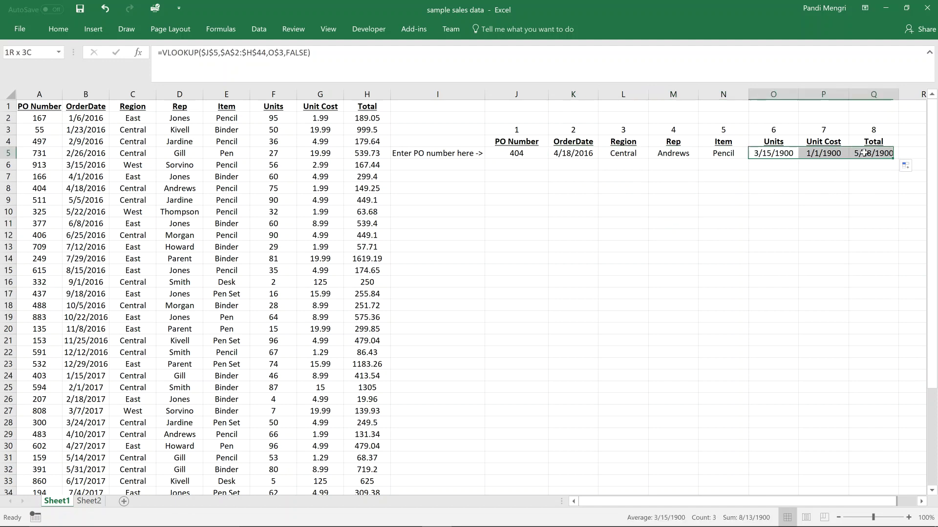
pyautogui.click(58, 29)
pyautogui.click(493, 96)
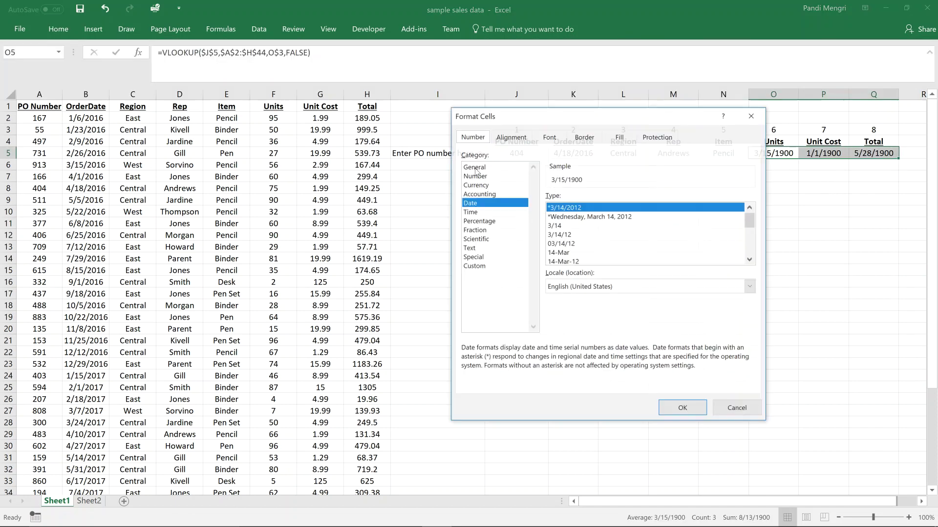
pyautogui.click(479, 167)
pyautogui.click(683, 410)
pyautogui.click(735, 188)
# Step: Compare the lookup results in J5:Q5 with the source record in A8:H8
pyautogui.moveTo(508, 154); pyautogui.dragTo(873, 154)
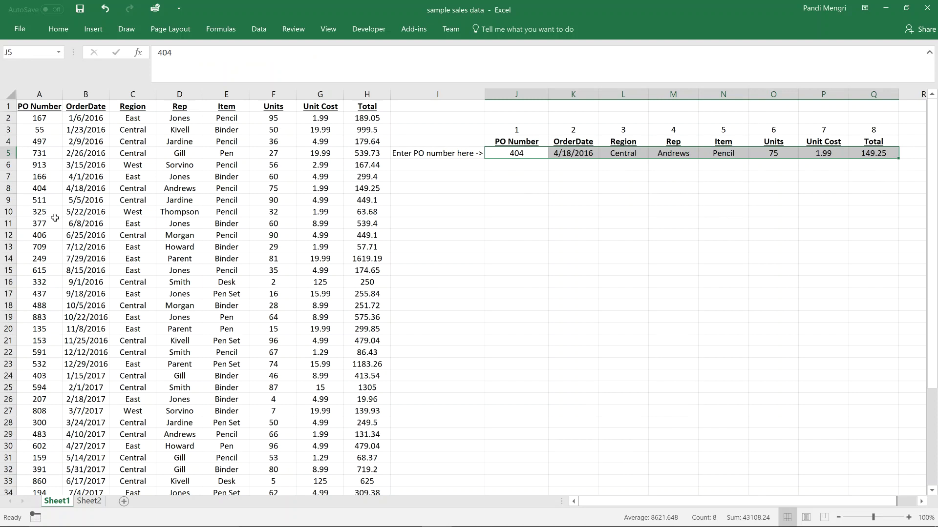
pyautogui.keyDown('ctrl'); pyautogui.moveTo(48, 189); pyautogui.dragTo(370, 182); pyautogui.keyUp('ctrl')
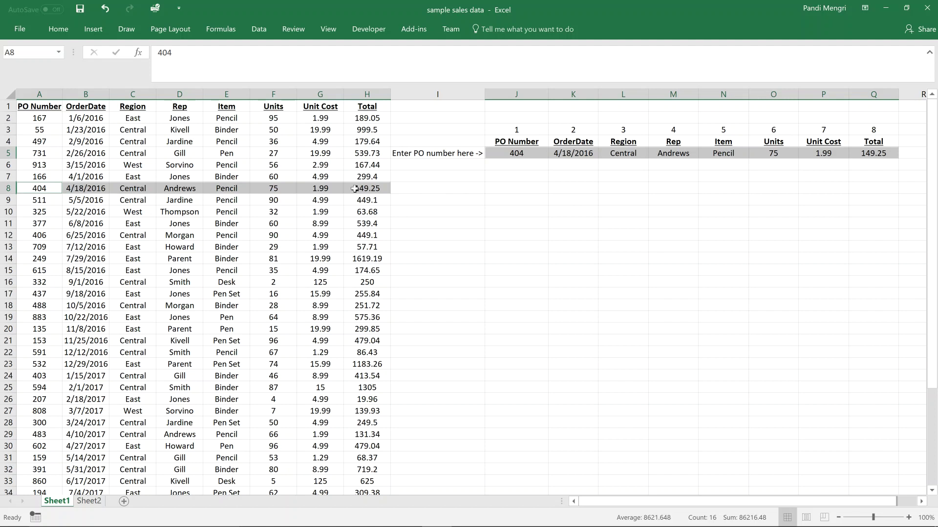
pyautogui.click(527, 165)
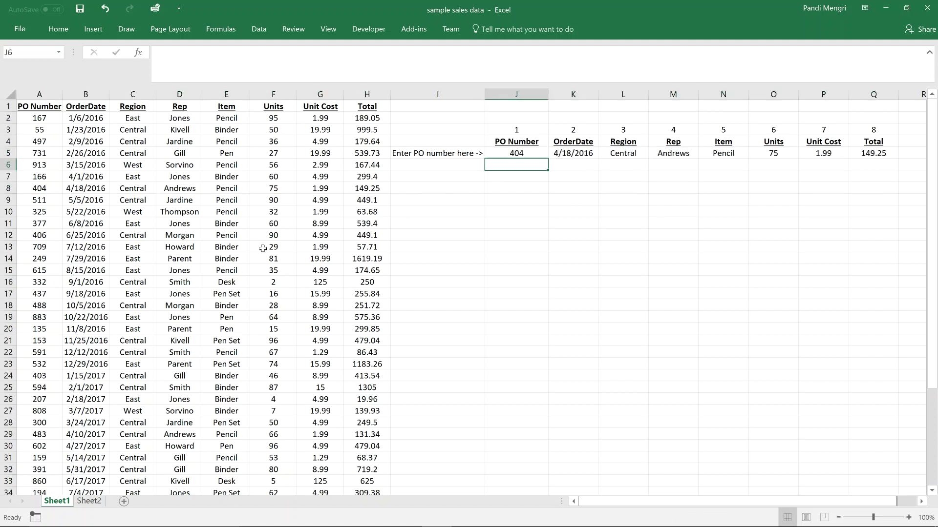
# Step: Look up a different order by entering the PO number from A18 in J5
pyautogui.press('Up')
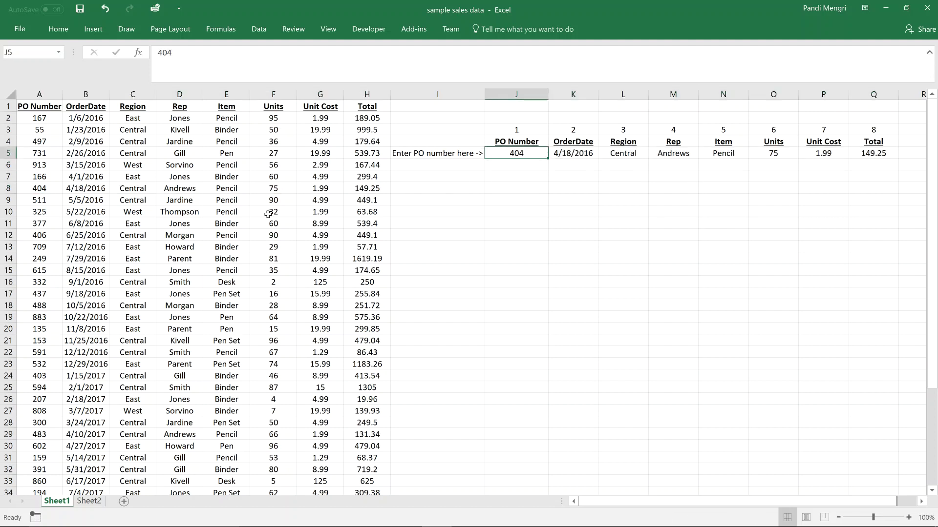
pyautogui.scroll(-1, 46, 208)
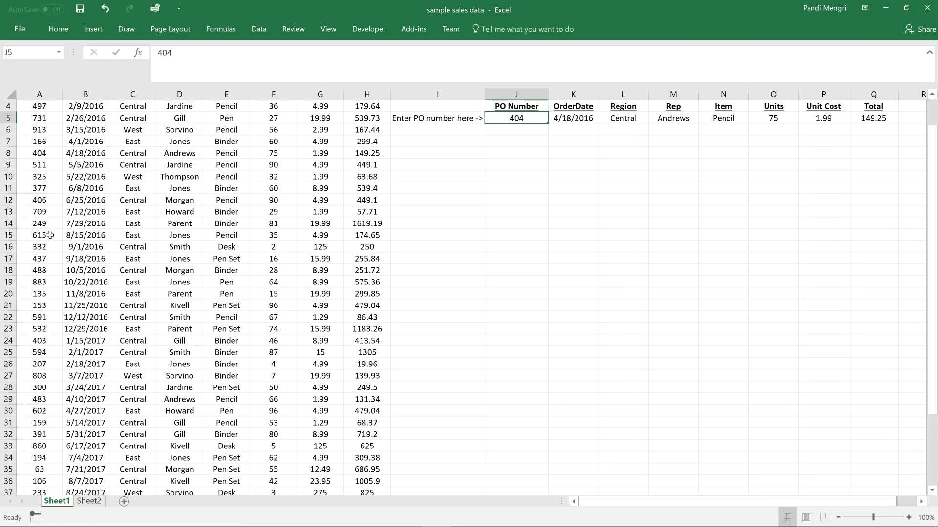
pyautogui.scroll(1, 51, 266)
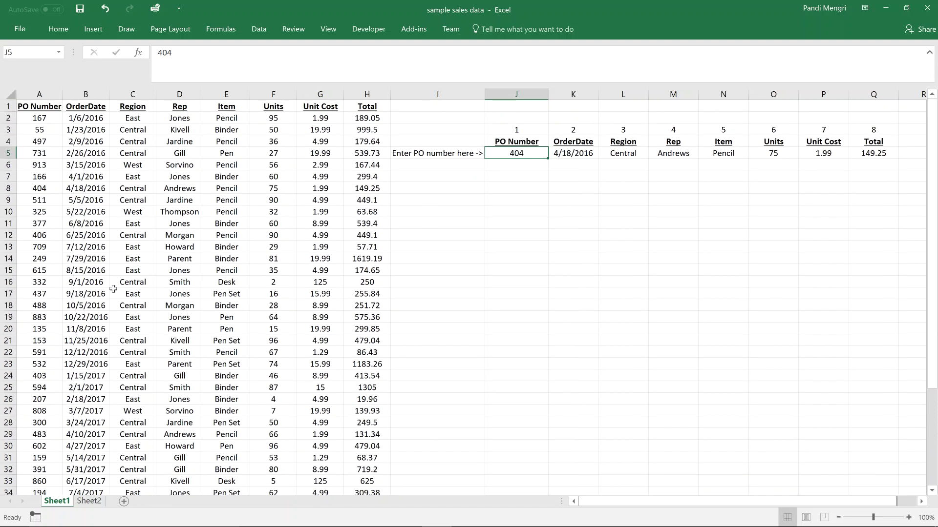
pyautogui.write('488')
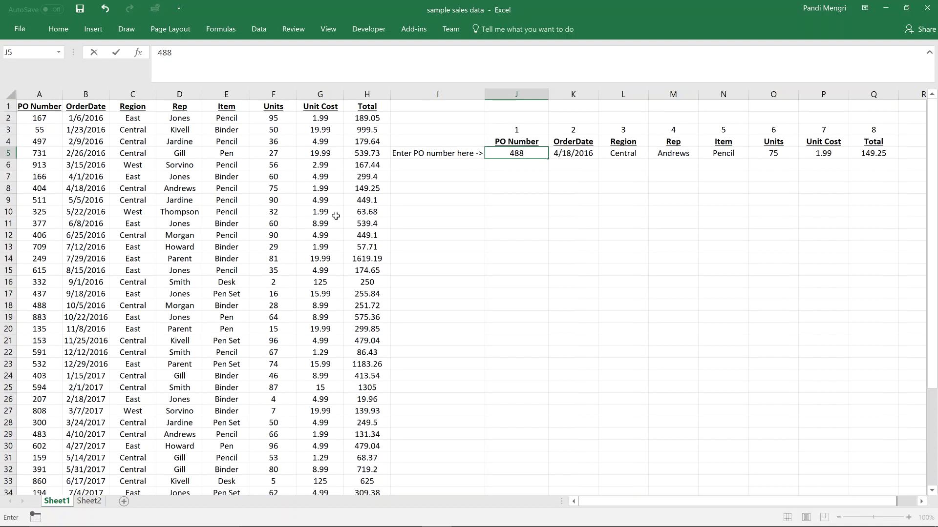
pyautogui.press('Return')
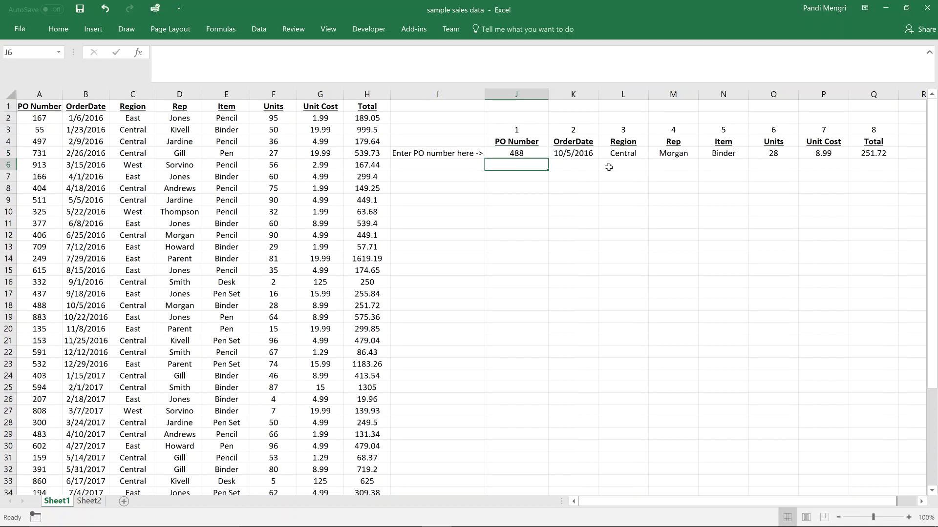
# Step: Compare the returned order details in K5:Q5 with the source record in B18:H18
pyautogui.moveTo(577, 155); pyautogui.dragTo(864, 153)
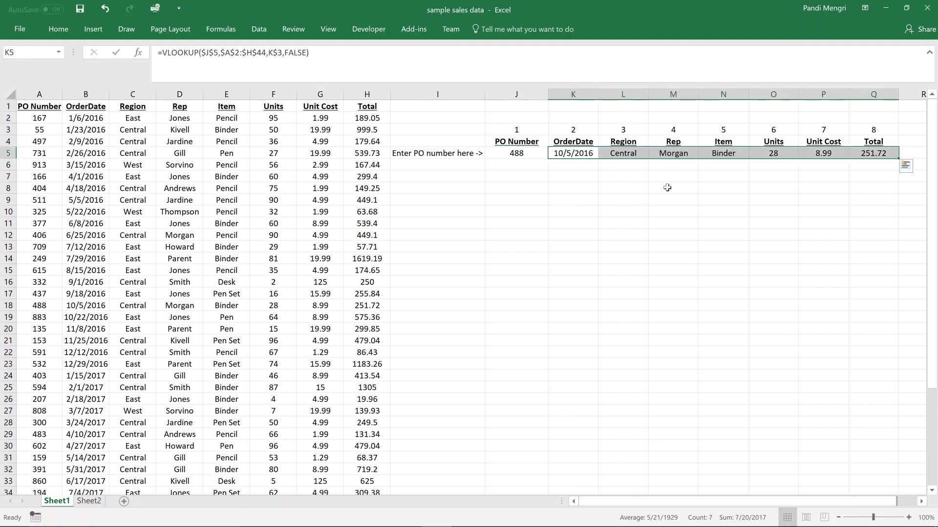
pyautogui.moveTo(83, 304); pyautogui.dragTo(352, 306)
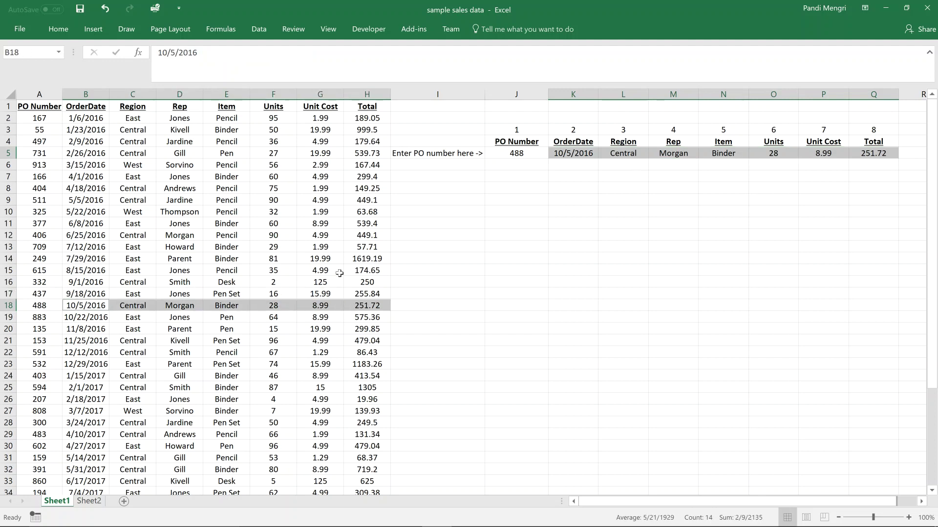
pyautogui.click(476, 194)
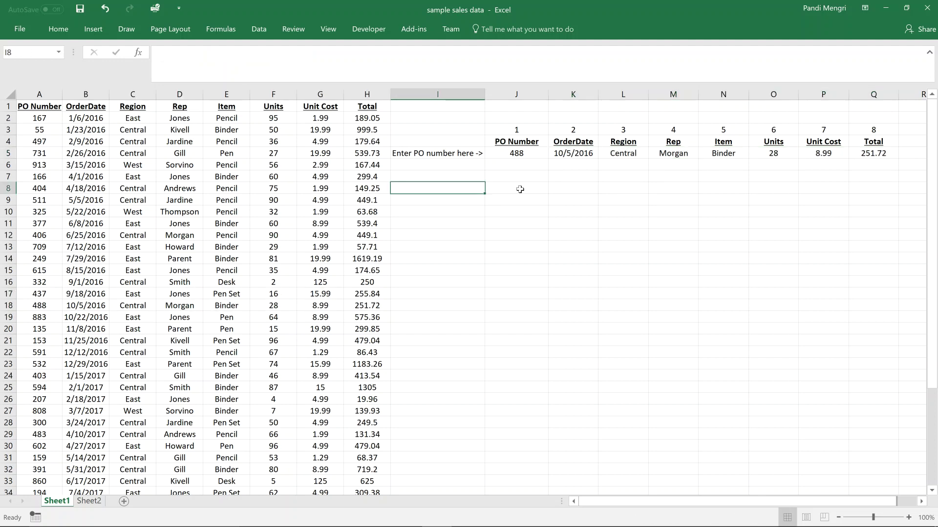